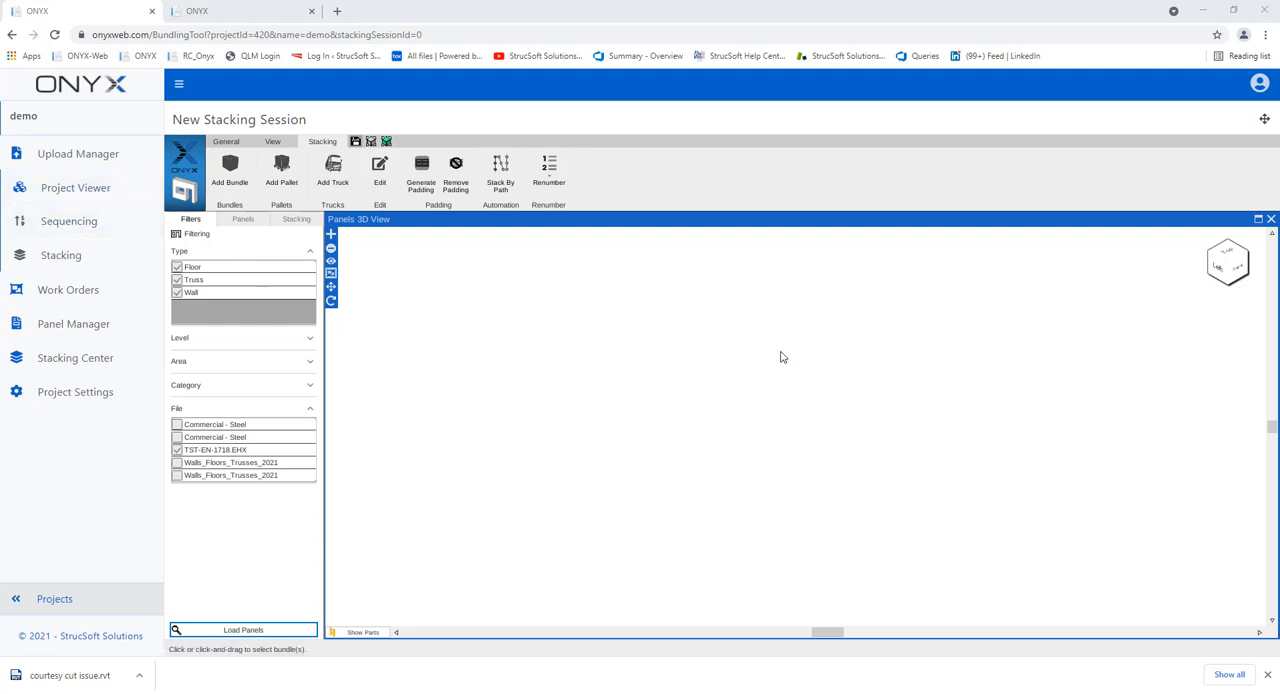
# Try to add a new truck to the stacking session and dismiss the notice.
pyautogui.click(270, 142)
pyautogui.click(238, 145)
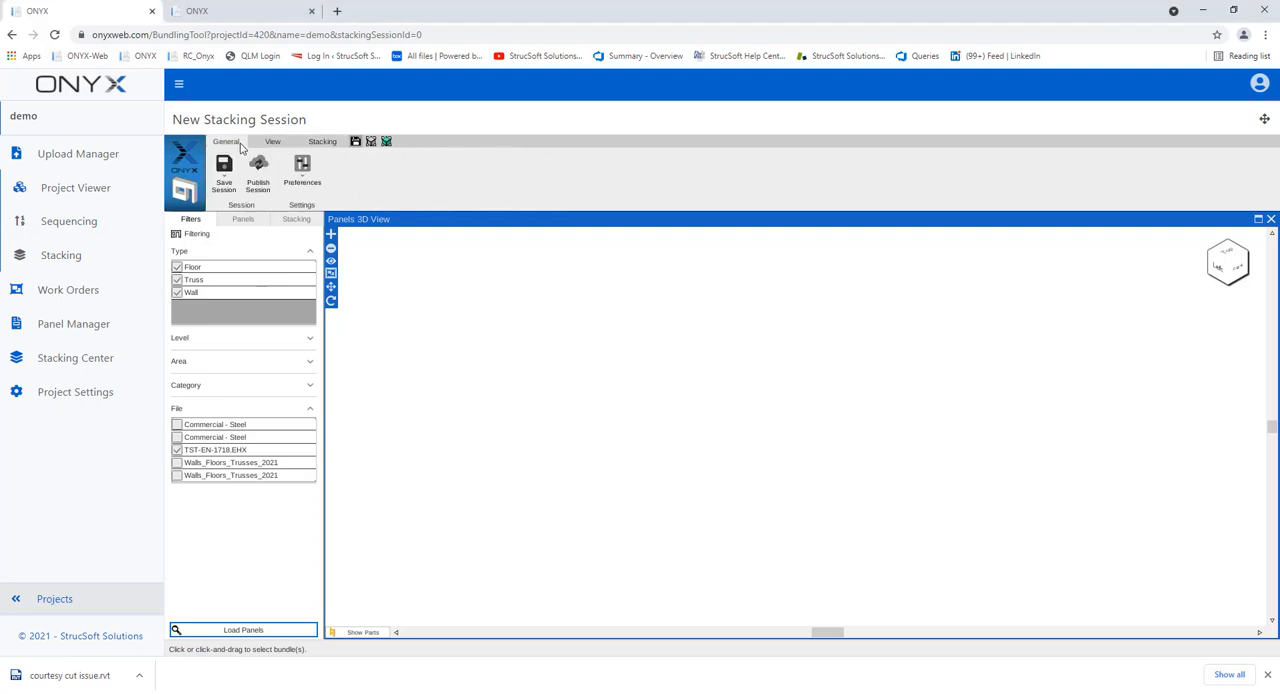
pyautogui.click(320, 144)
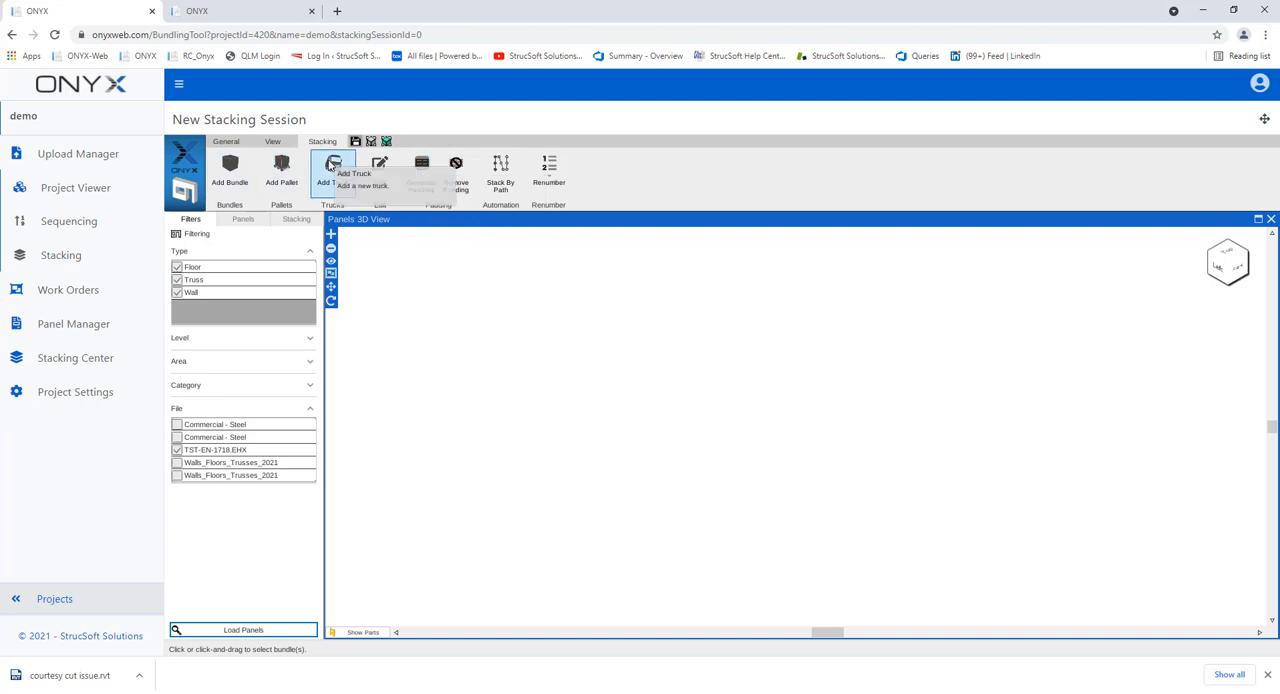
pyautogui.click(334, 168)
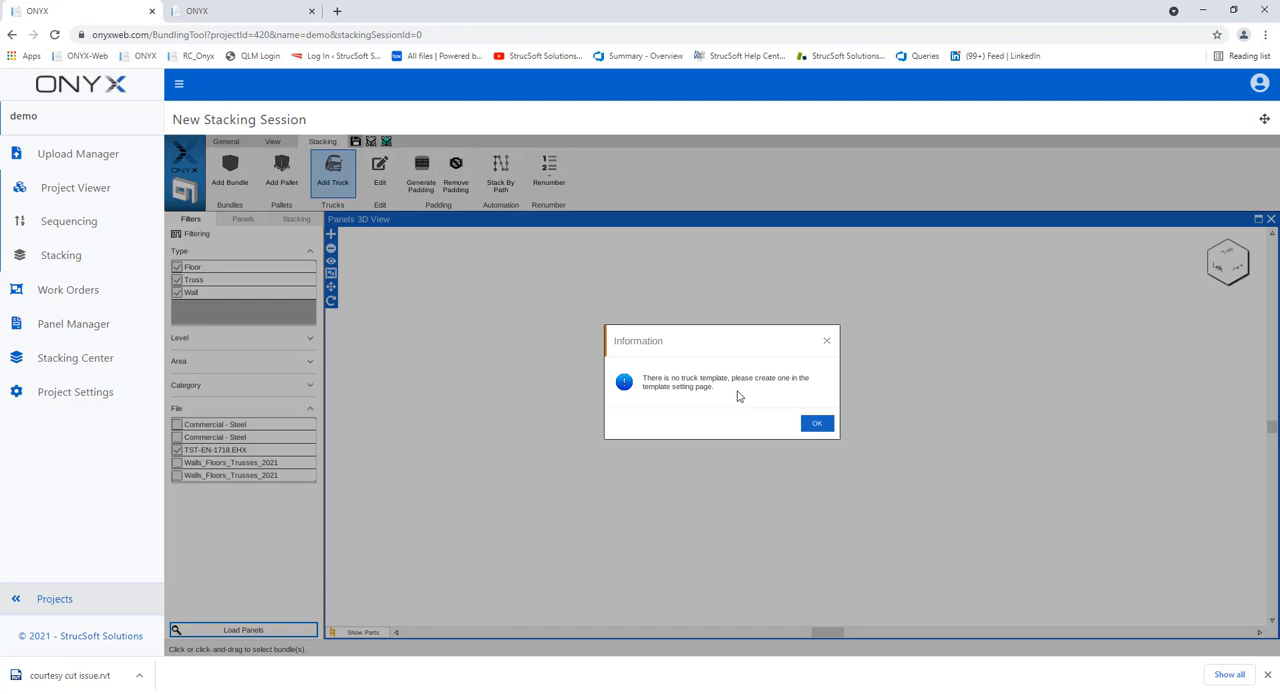
pyautogui.click(819, 429)
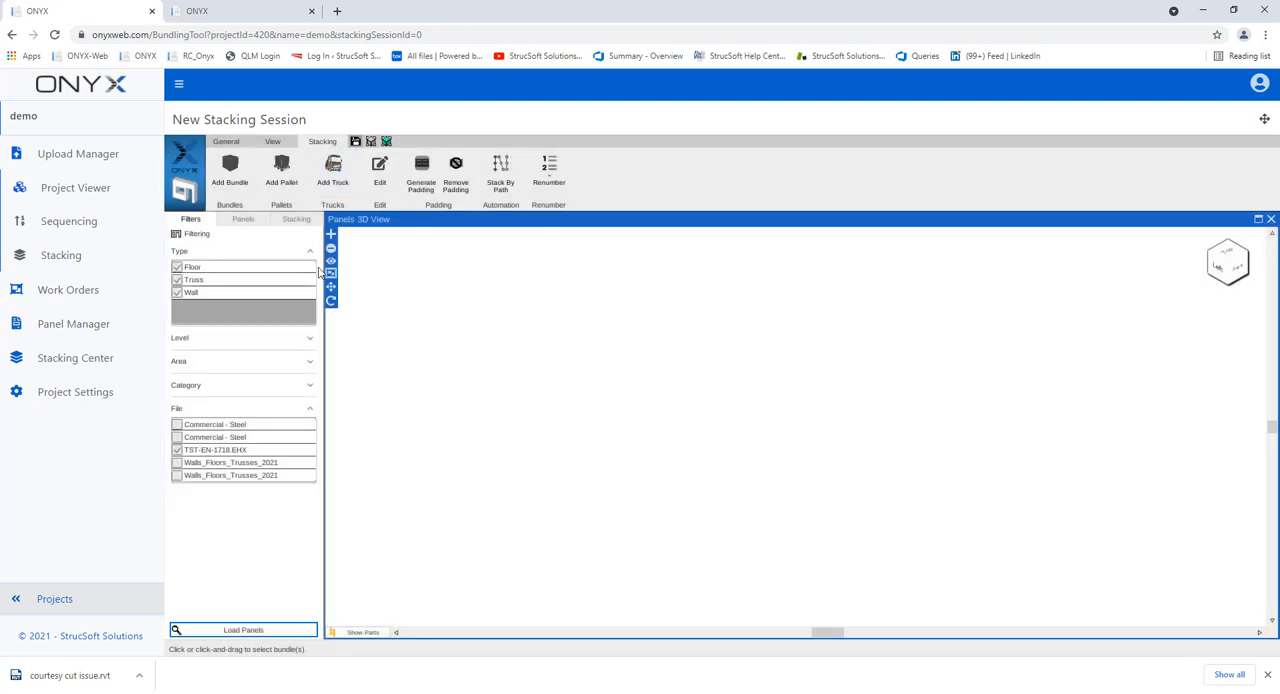
# Switch to the Stacking Templates page and expand the Settings section.
pyautogui.click(208, 14)
pyautogui.click(59, 189)
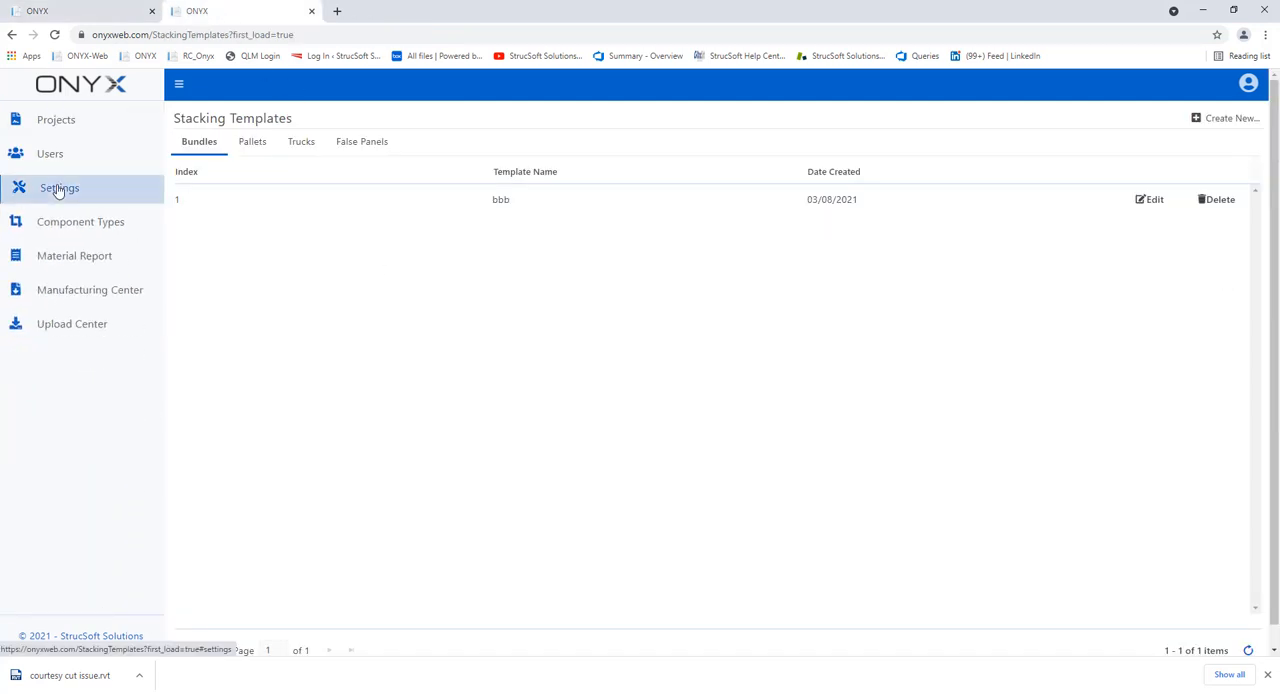
pyautogui.click(57, 189)
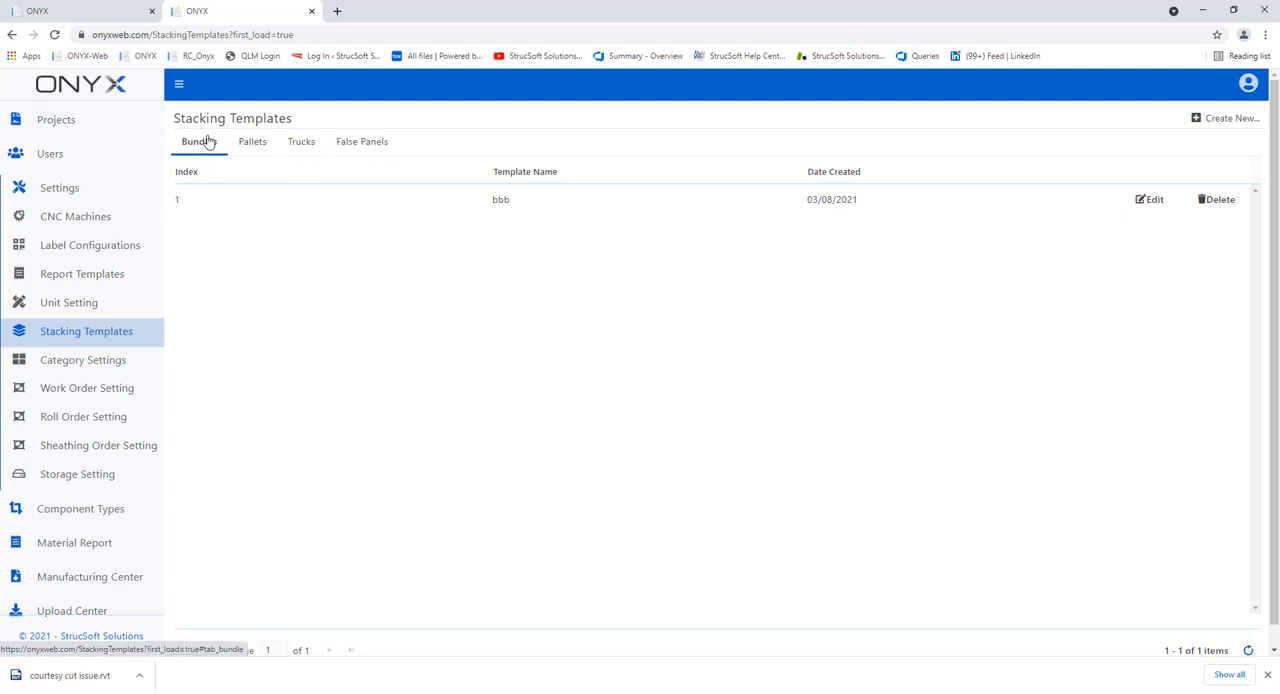
# Review the new bundle template's name, weight and Vertical settings, and leave without creating a template.
pyautogui.click(1222, 119)
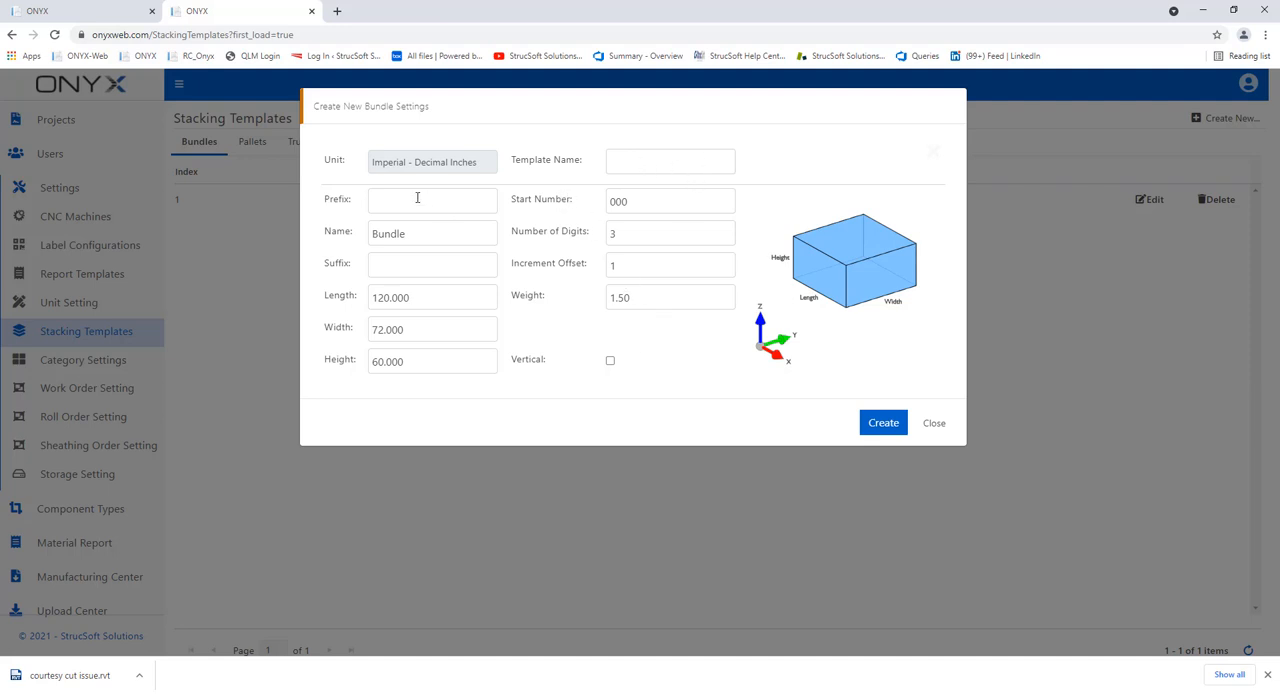
pyautogui.moveTo(433, 241); pyautogui.dragTo(318, 243)
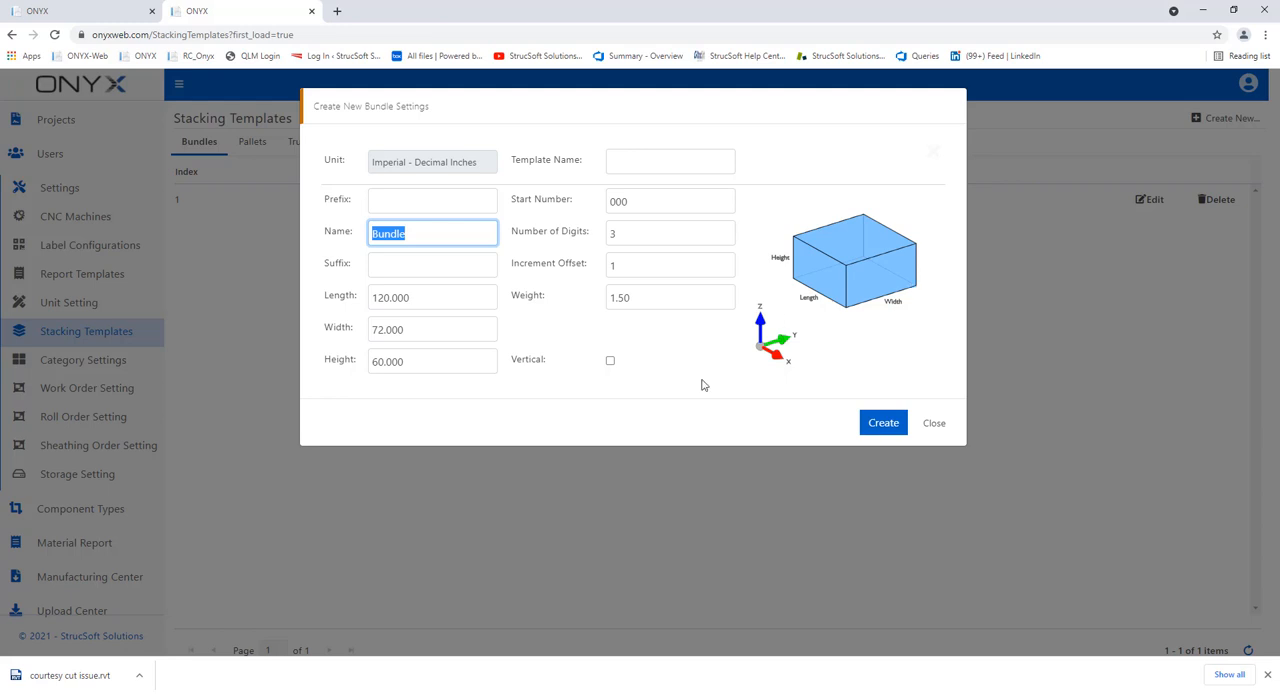
pyautogui.click(652, 300)
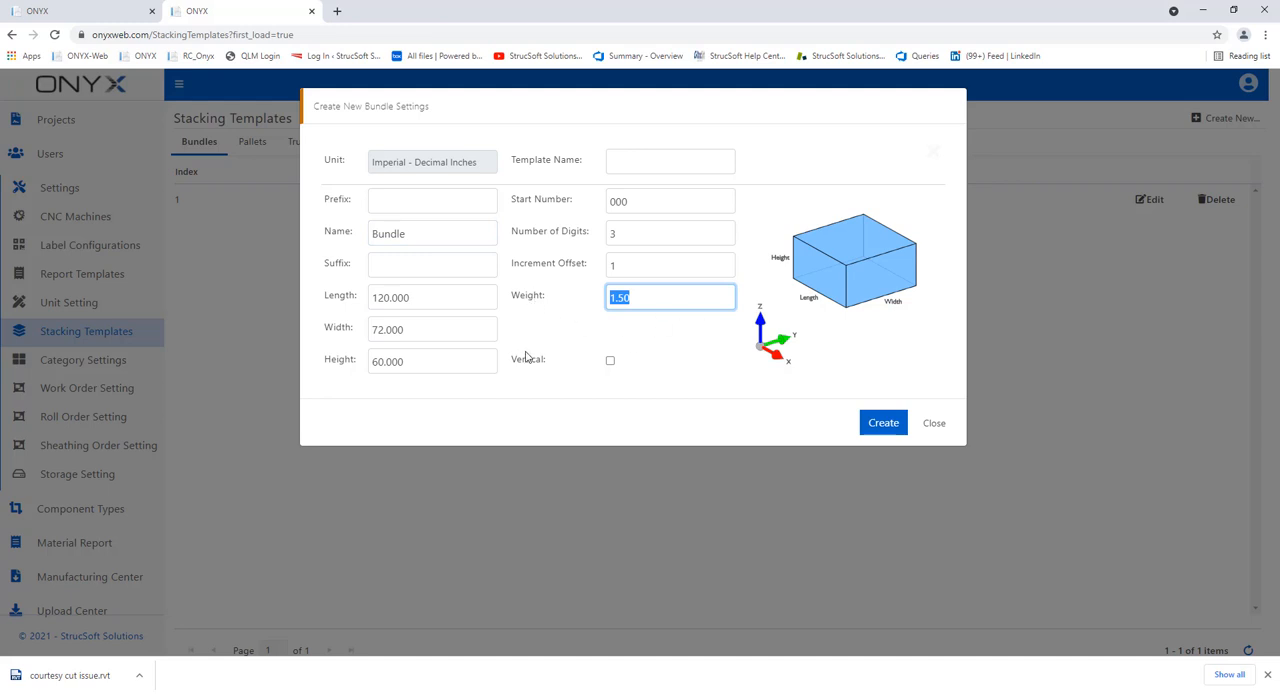
pyautogui.click(610, 361)
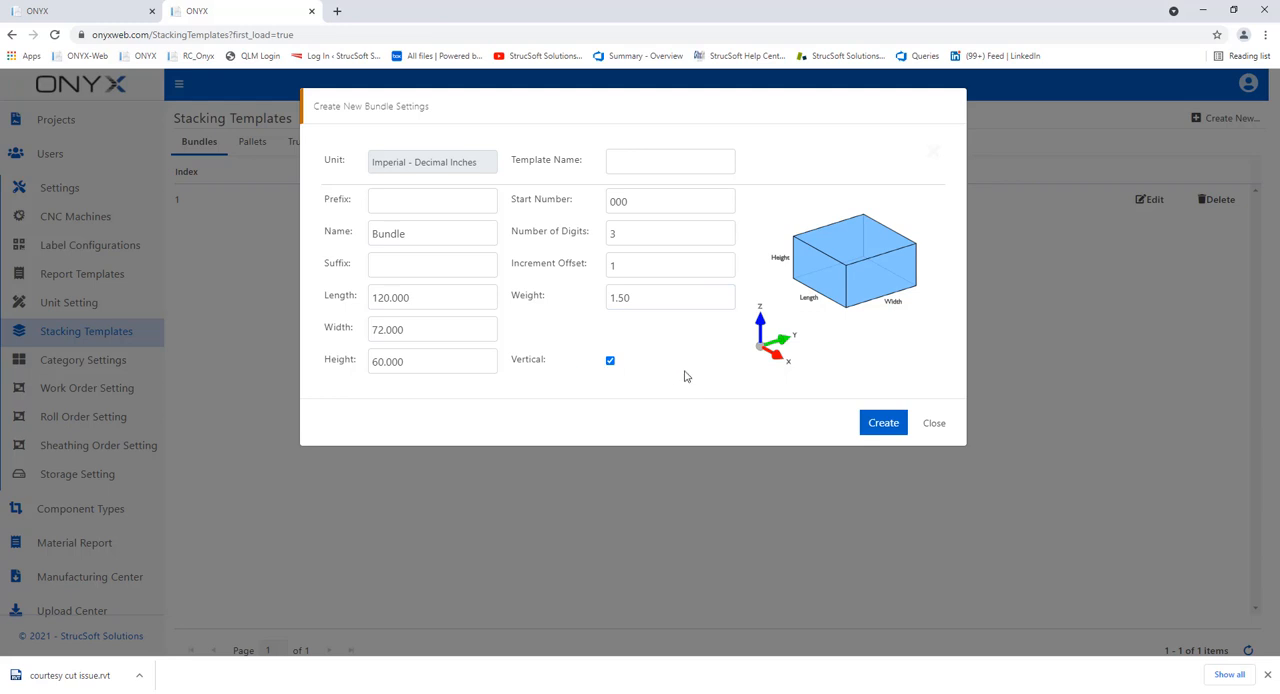
pyautogui.click(610, 360)
pyautogui.click(934, 423)
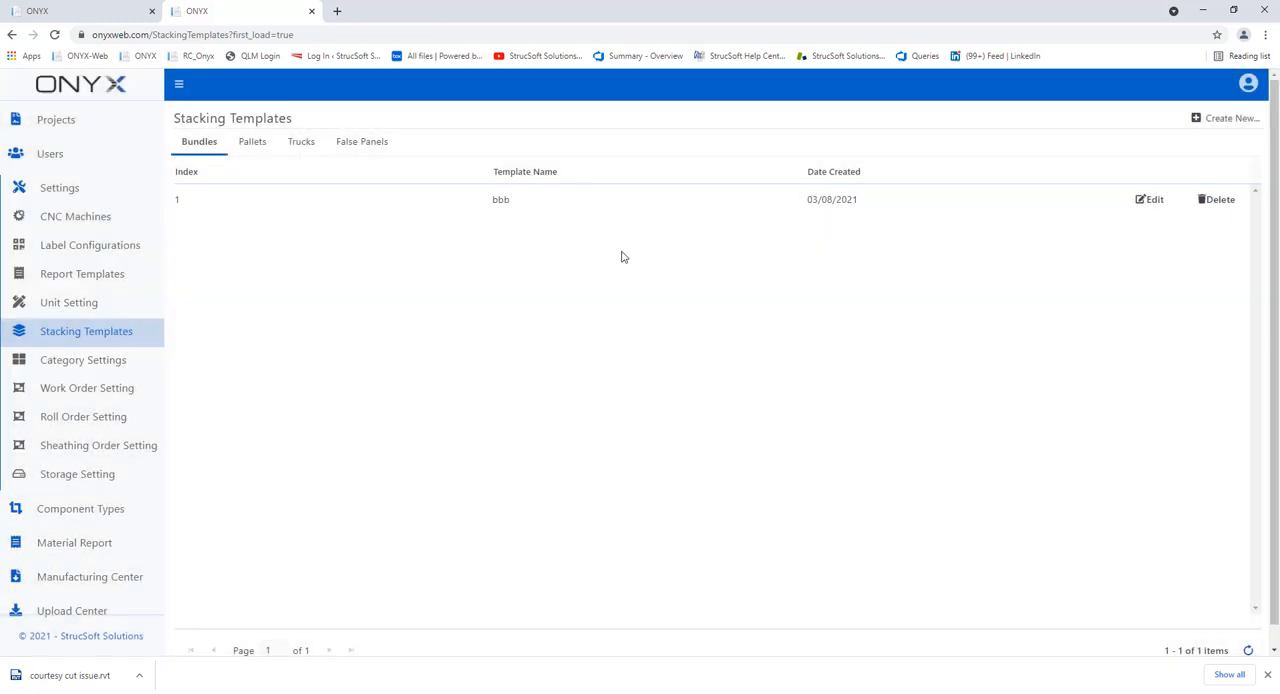
# Review the settings for a new pallet template and leave without creating it.
pyautogui.click(250, 150)
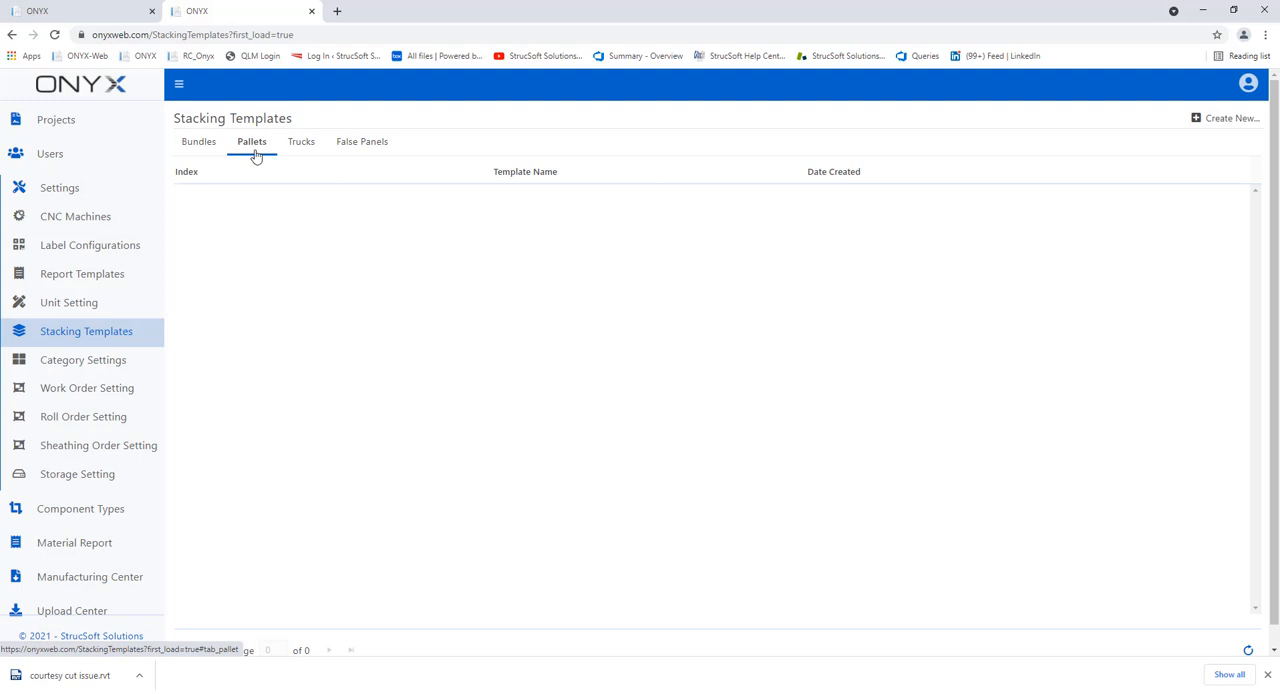
pyautogui.click(1232, 120)
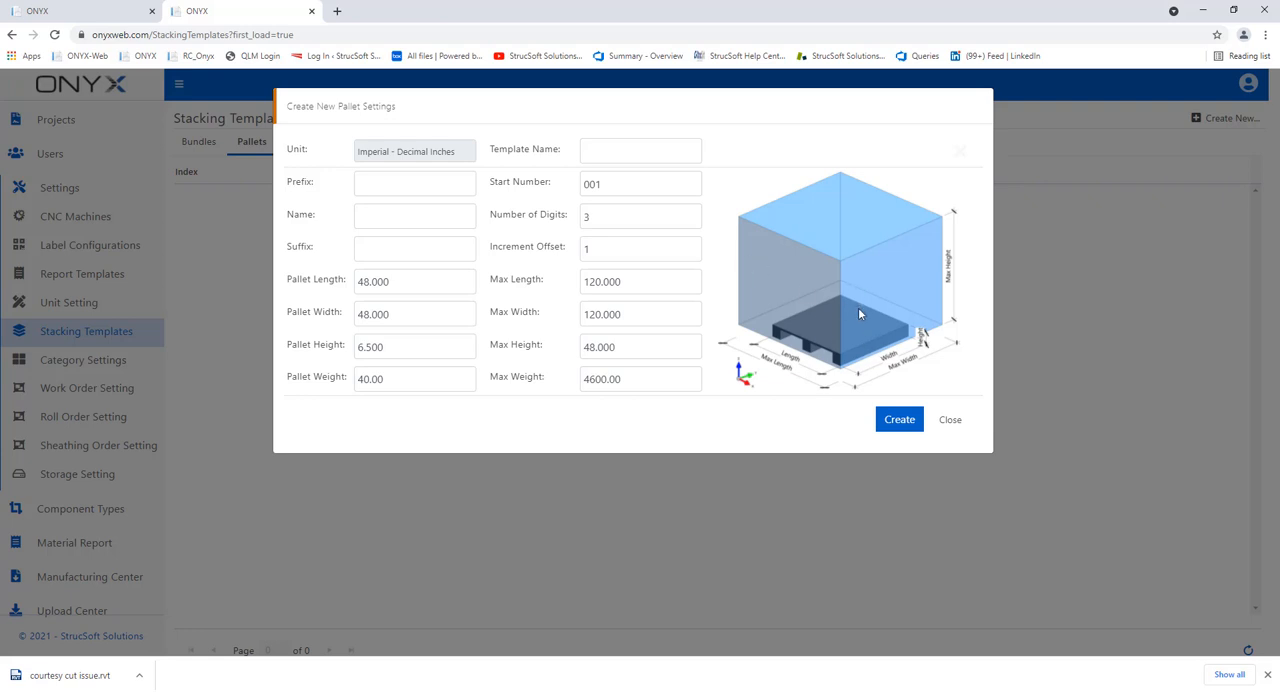
pyautogui.click(950, 423)
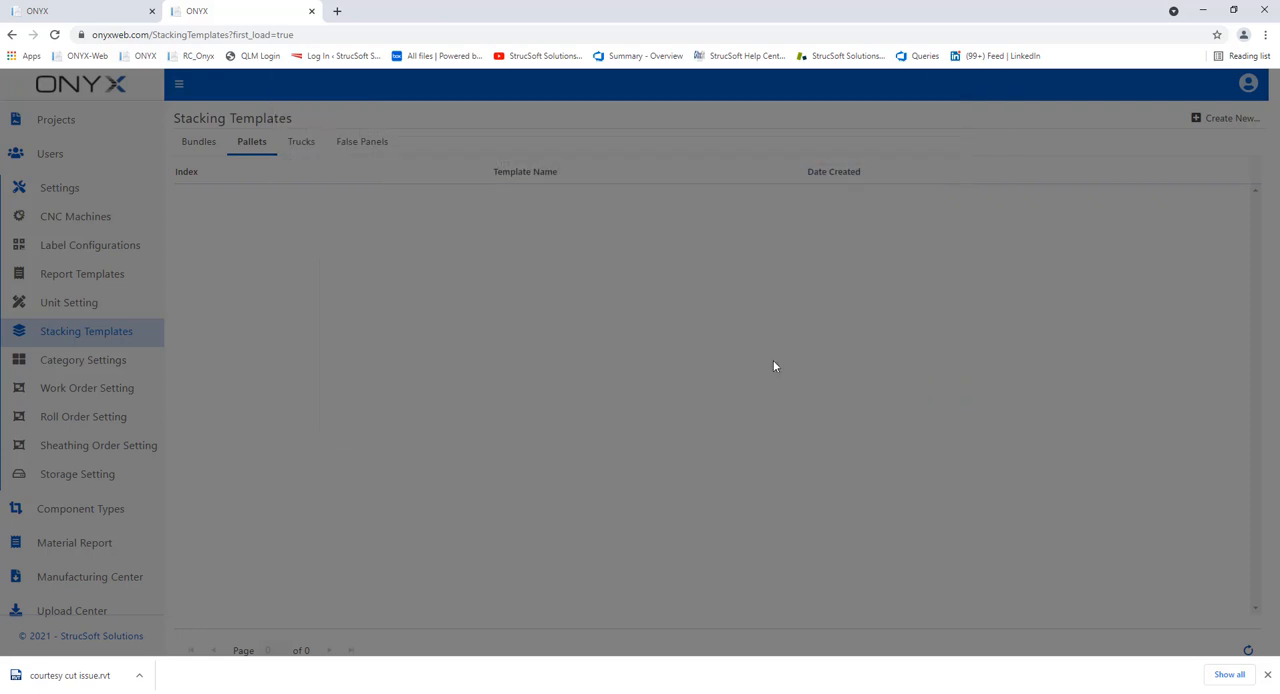
# Compare the Step Deck and Flat Bed settings for a new truck template, and leave without creating it.
pyautogui.click(304, 146)
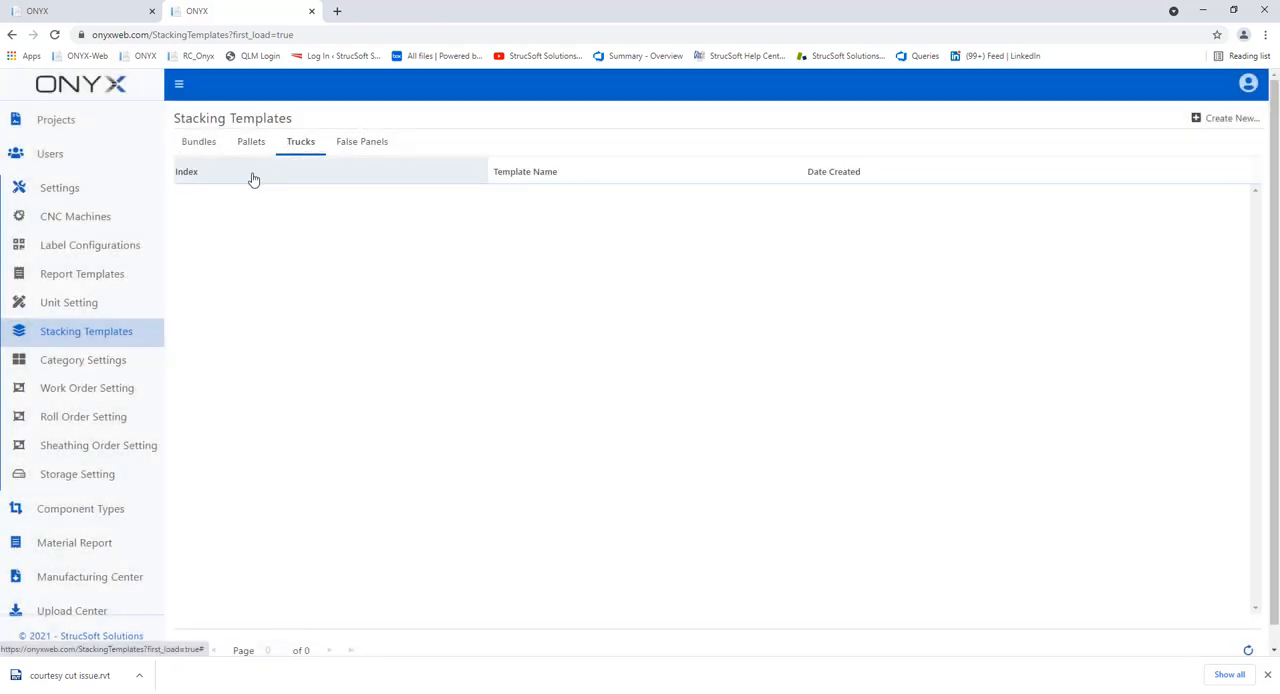
pyautogui.click(1226, 118)
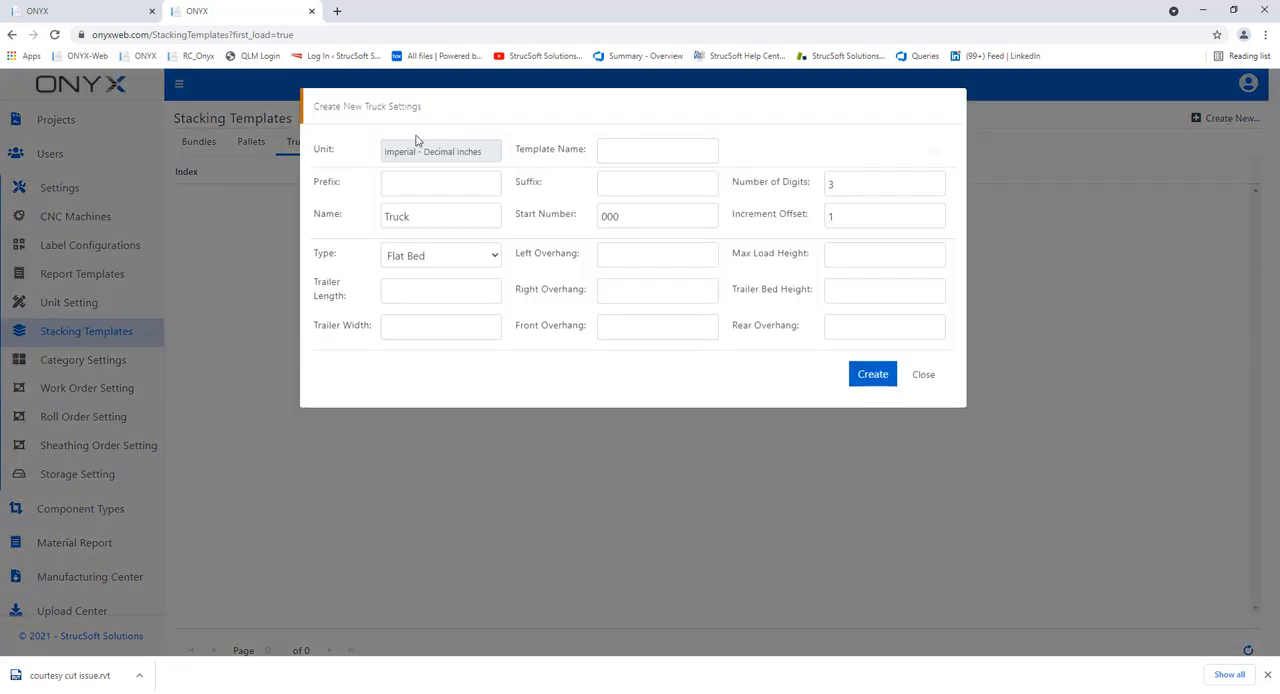
pyautogui.click(497, 258)
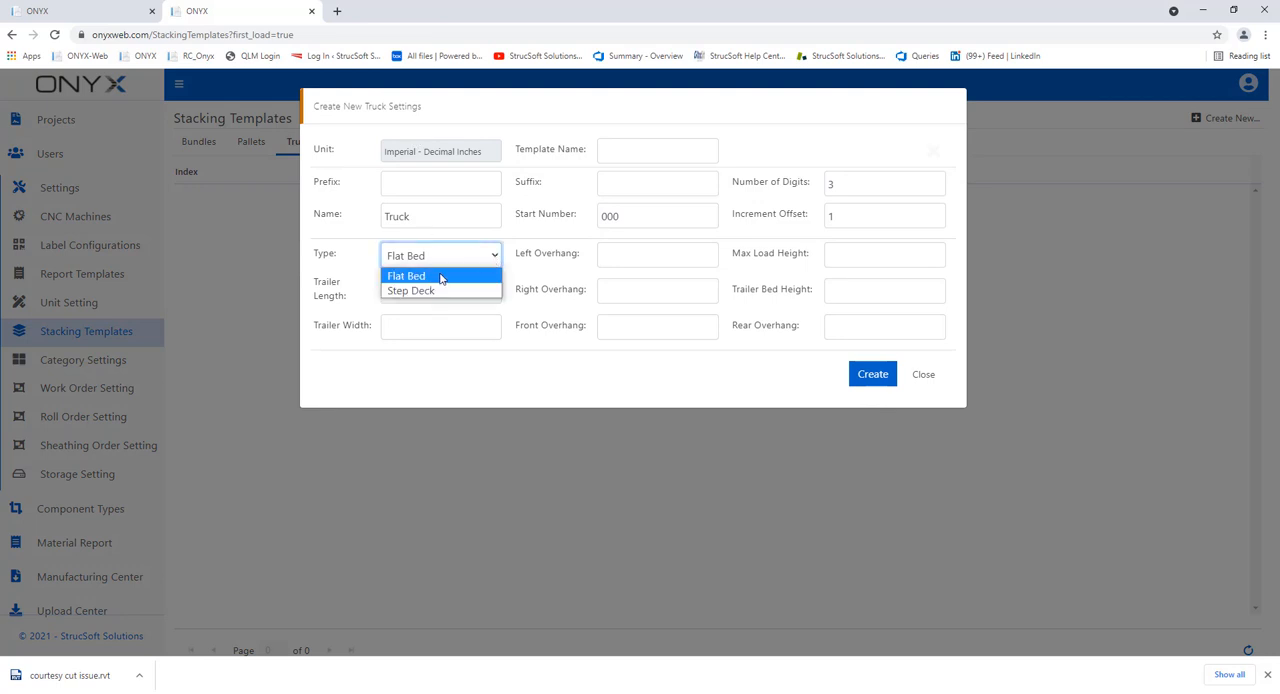
pyautogui.click(414, 290)
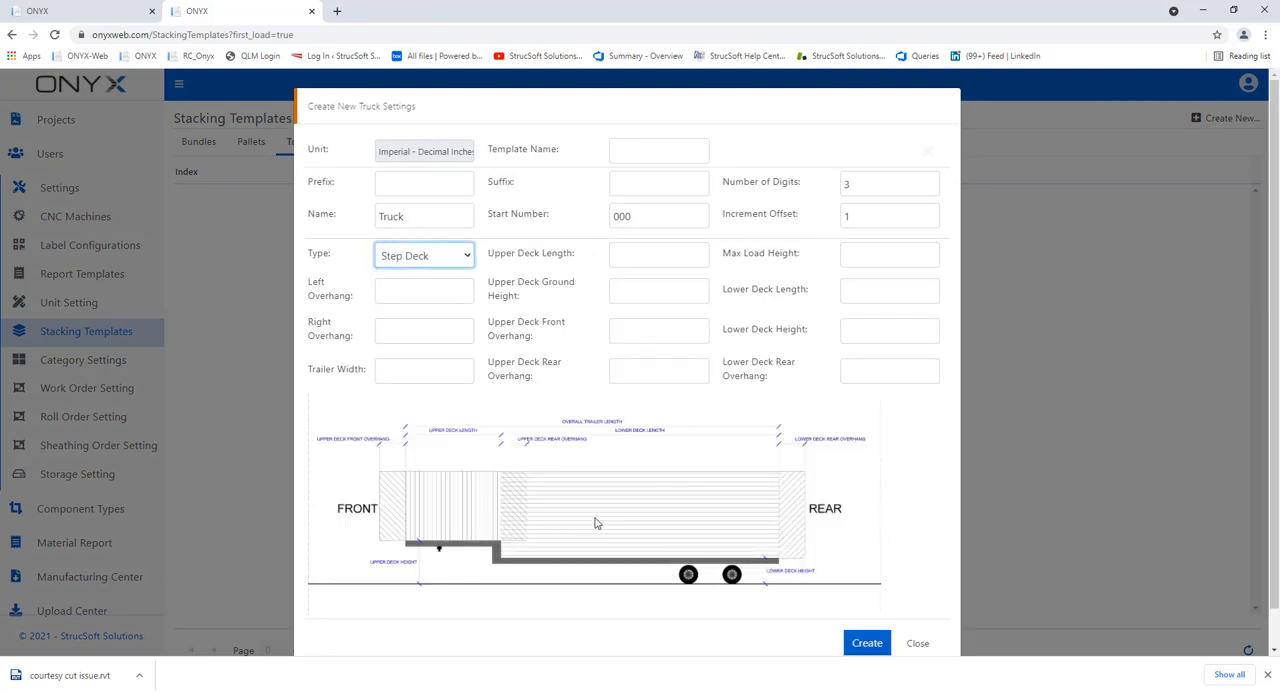
pyautogui.scroll(-1, 517, 486)
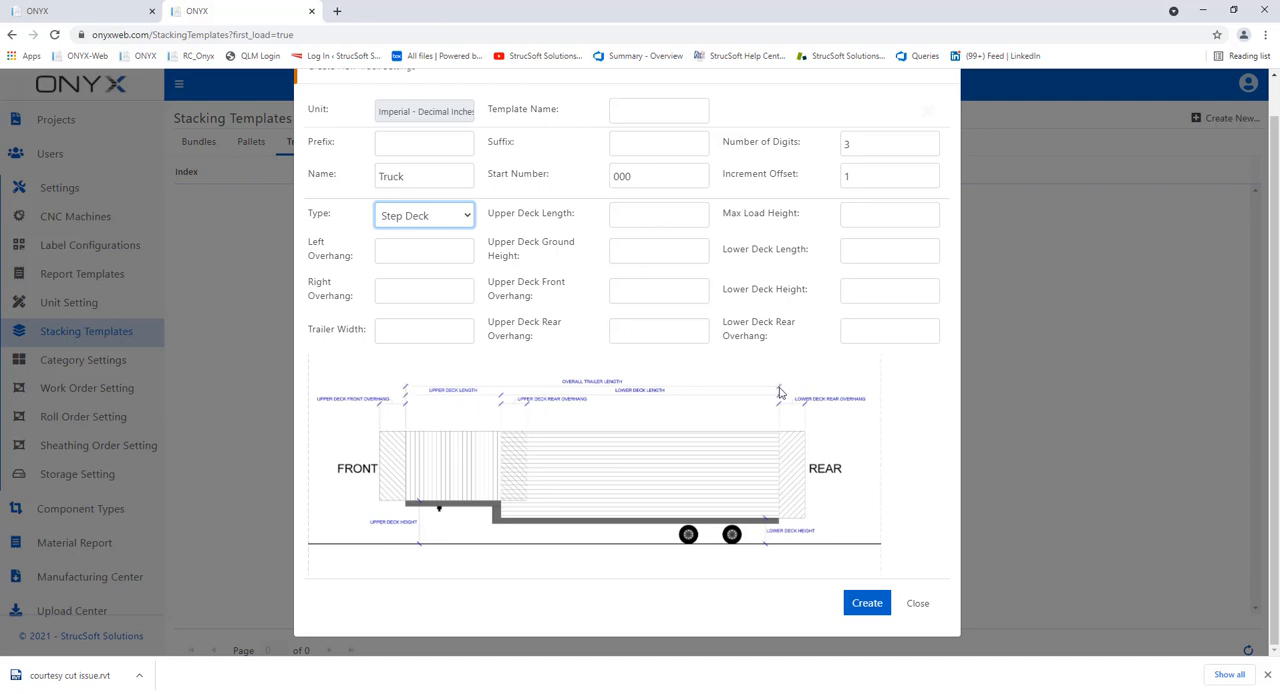
pyautogui.scroll(1, 777, 380)
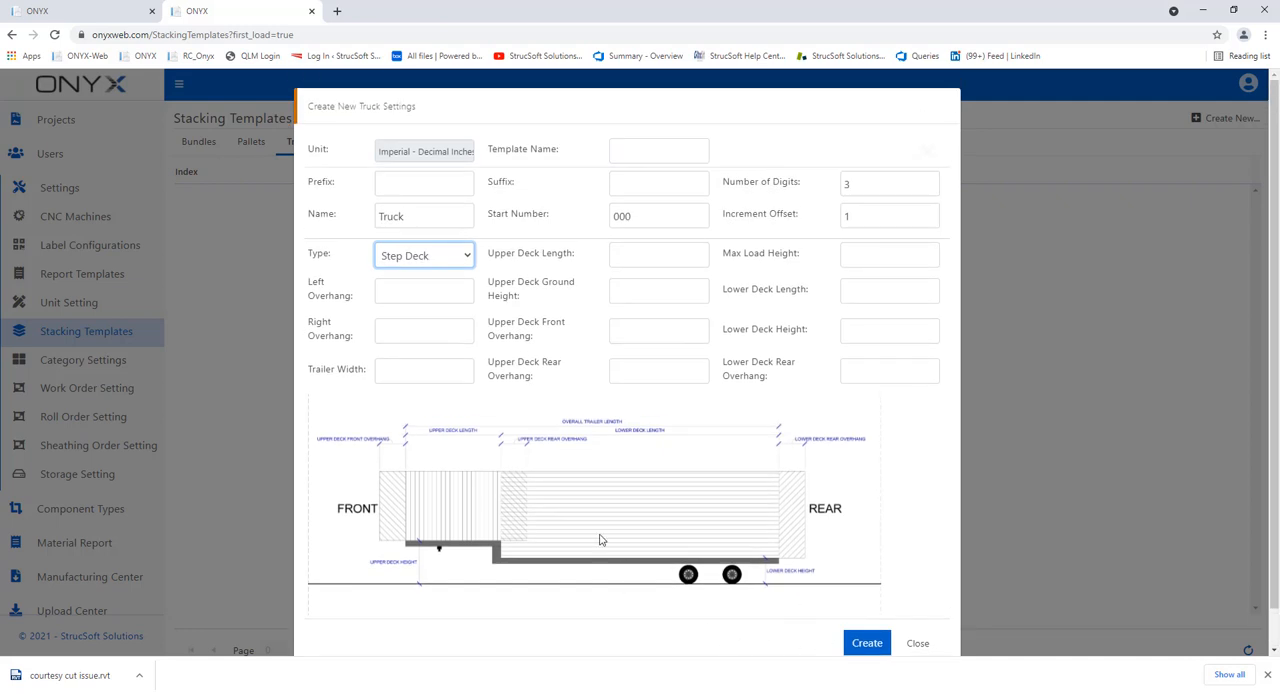
pyautogui.scroll(-1, 600, 540)
pyautogui.scroll(1, 714, 503)
pyautogui.click(466, 256)
pyautogui.click(418, 275)
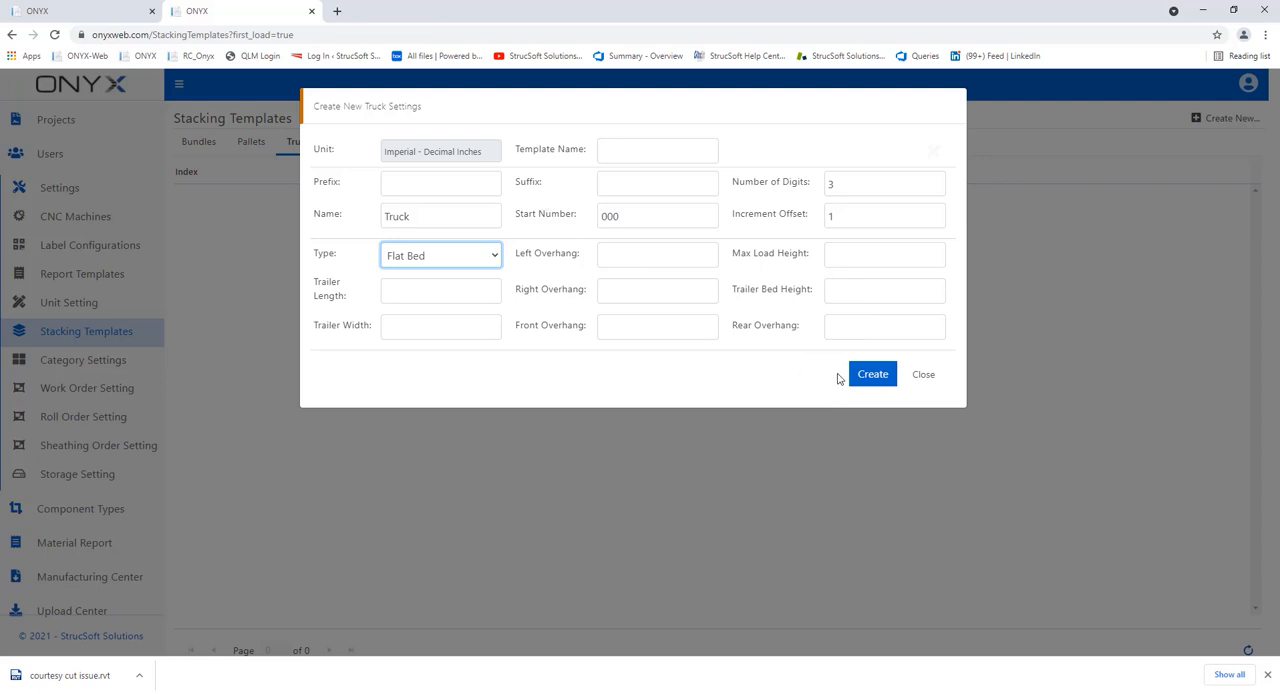
pyautogui.click(925, 380)
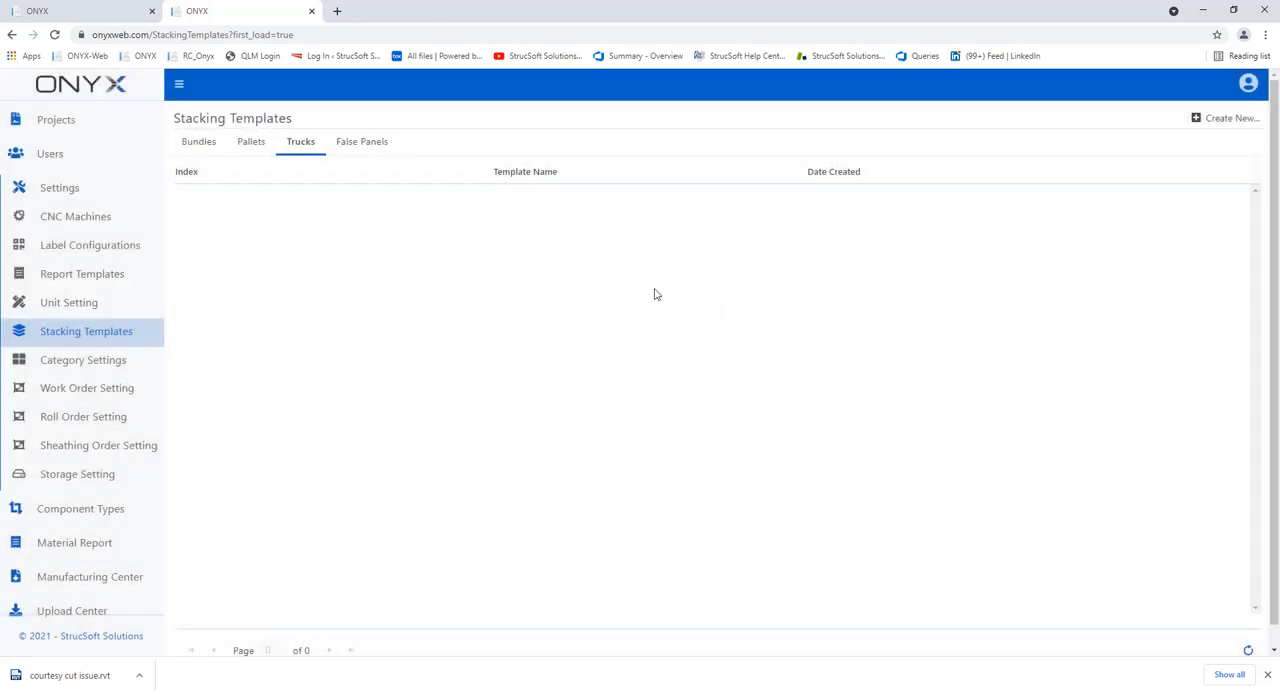
# Review the settings for a new false panel template and leave without creating it.
pyautogui.click(366, 148)
pyautogui.click(1225, 120)
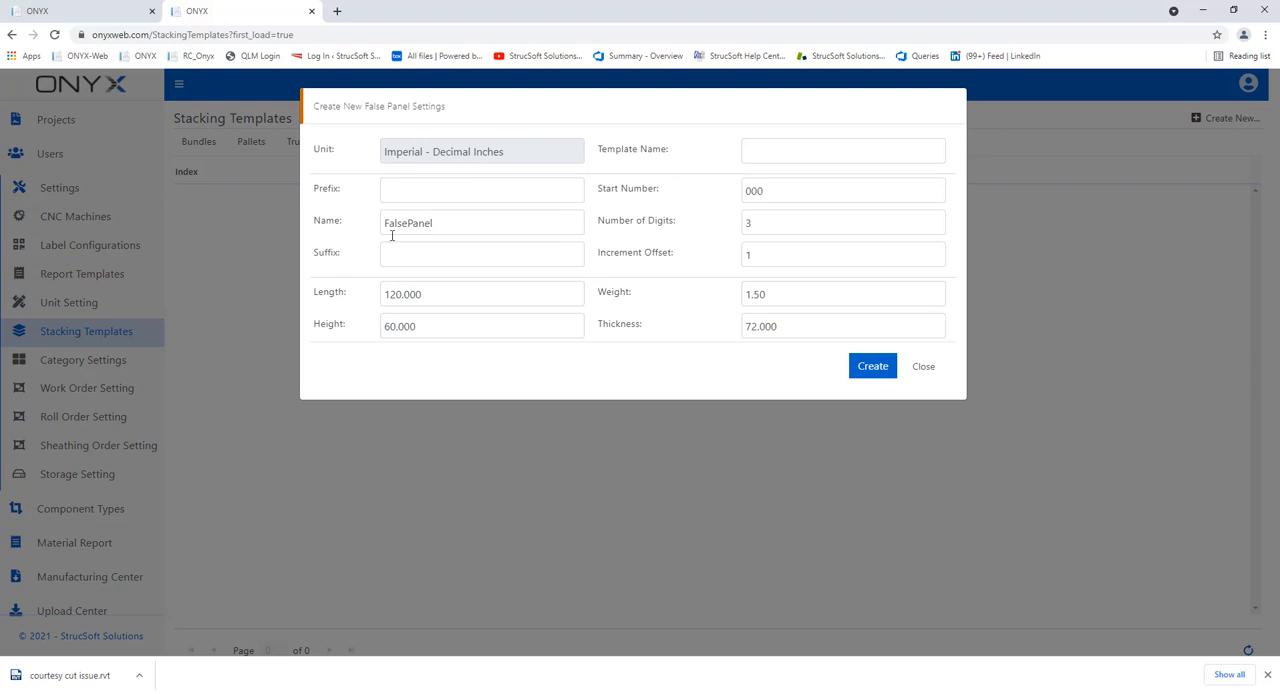
pyautogui.click(921, 368)
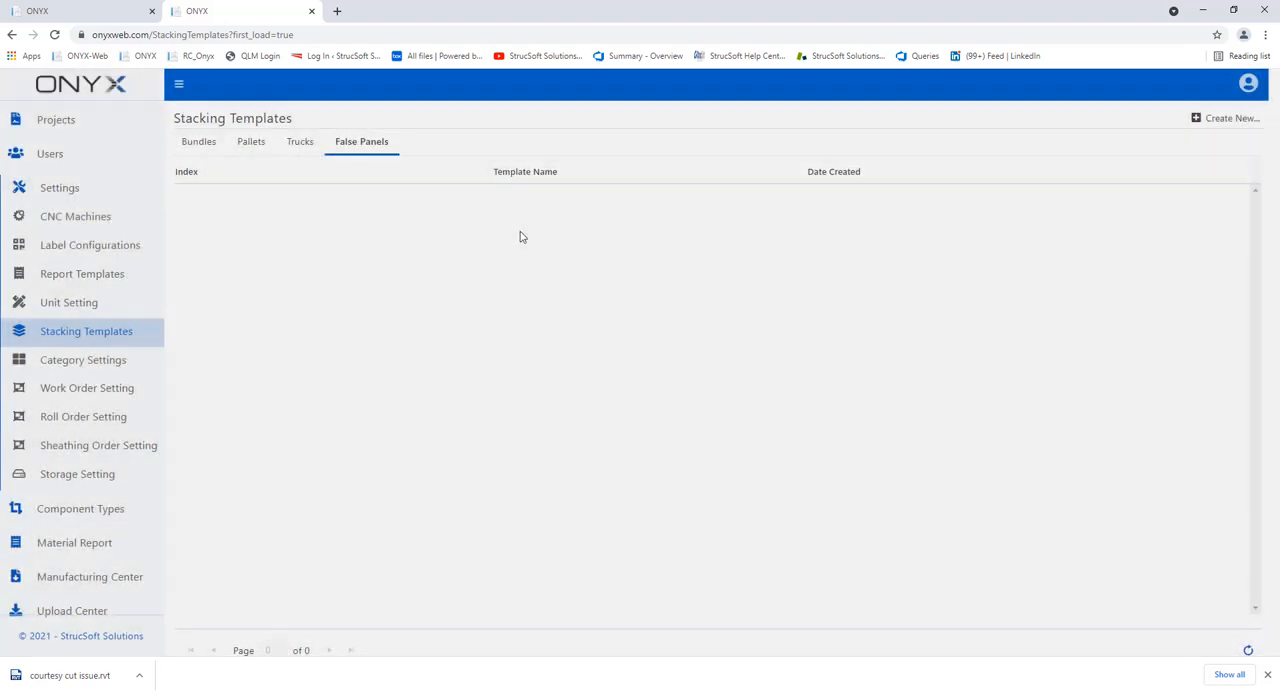
# Return to the new stacking session, load the TST-EN-1718.EHX panels, and add a new bundle.
pyautogui.click(116, 20)
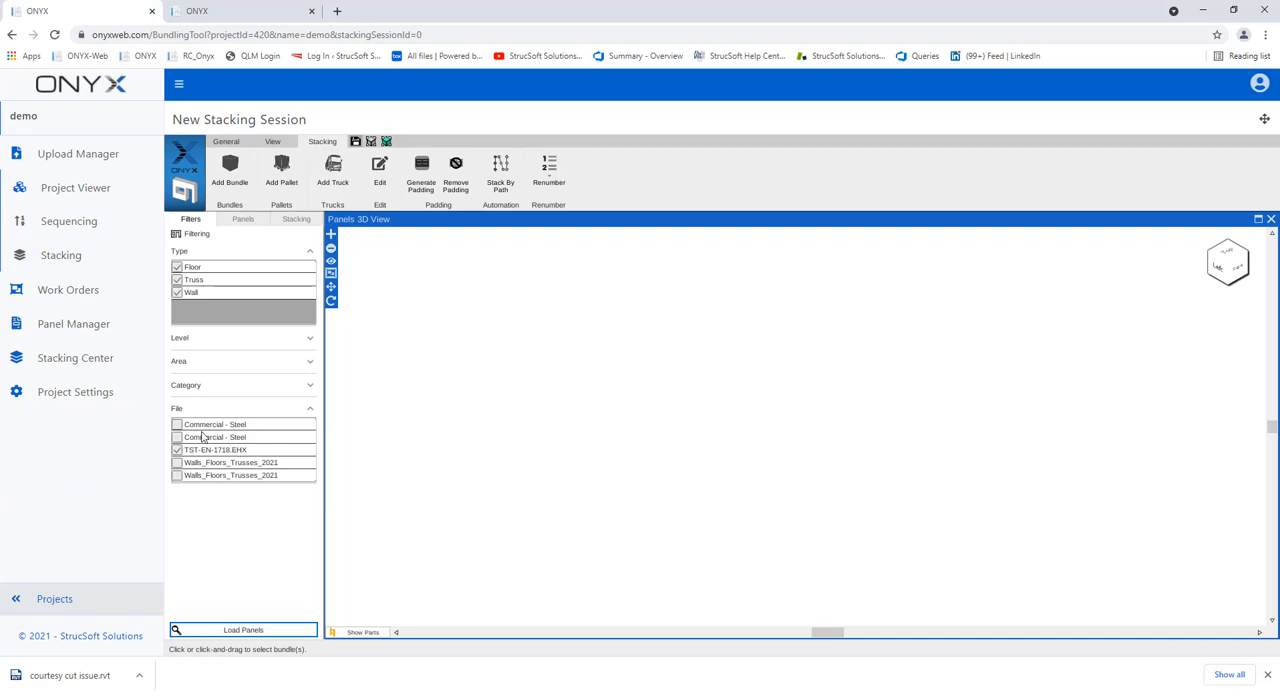
pyautogui.click(264, 630)
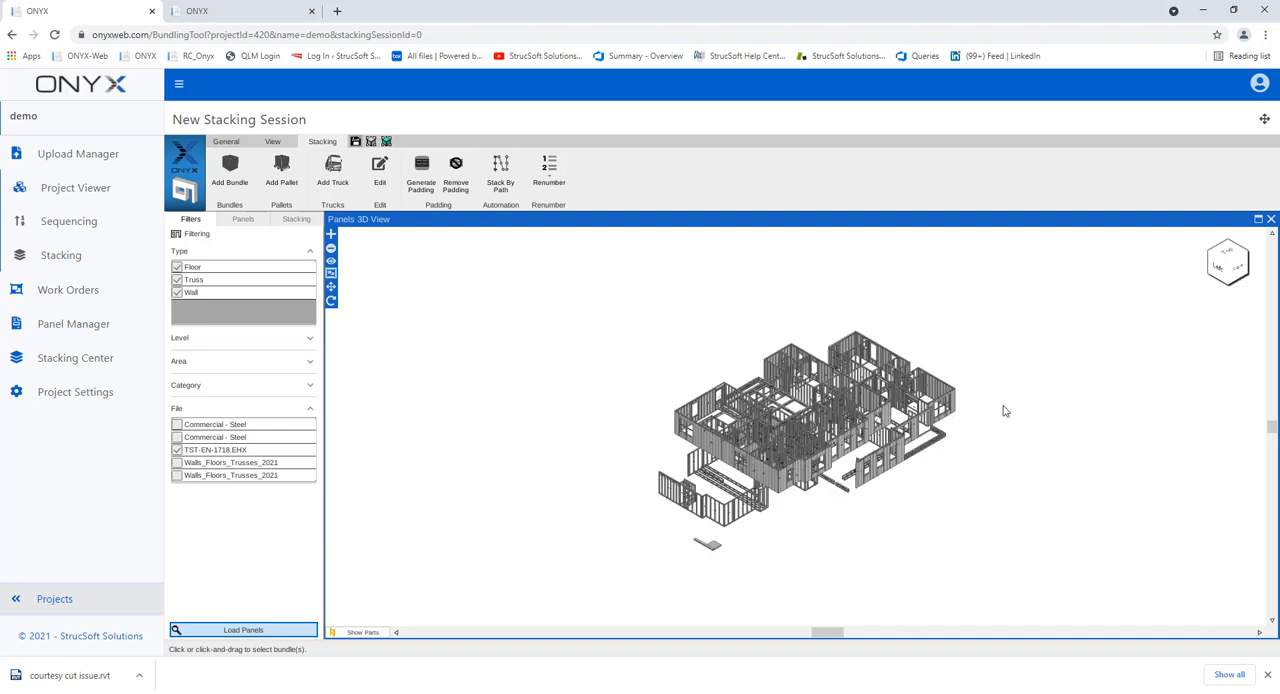
pyautogui.moveTo(1054, 451); pyautogui.dragTo(820, 434, button='middle')
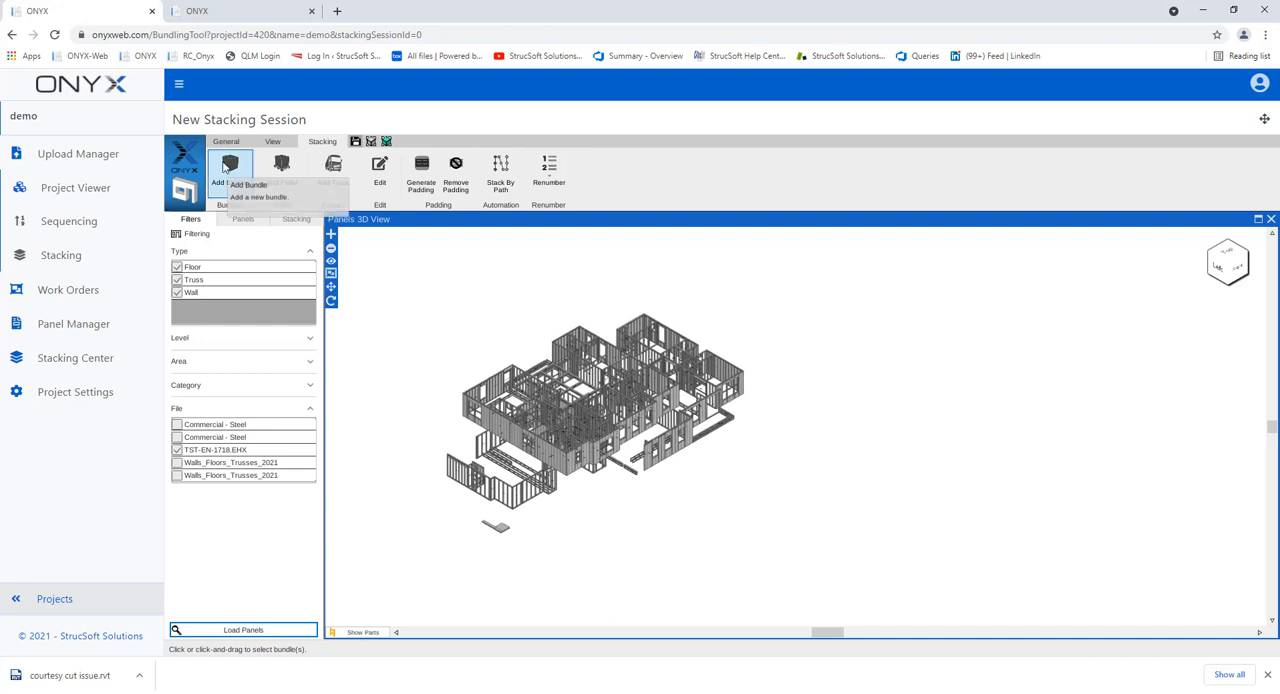
pyautogui.click(236, 167)
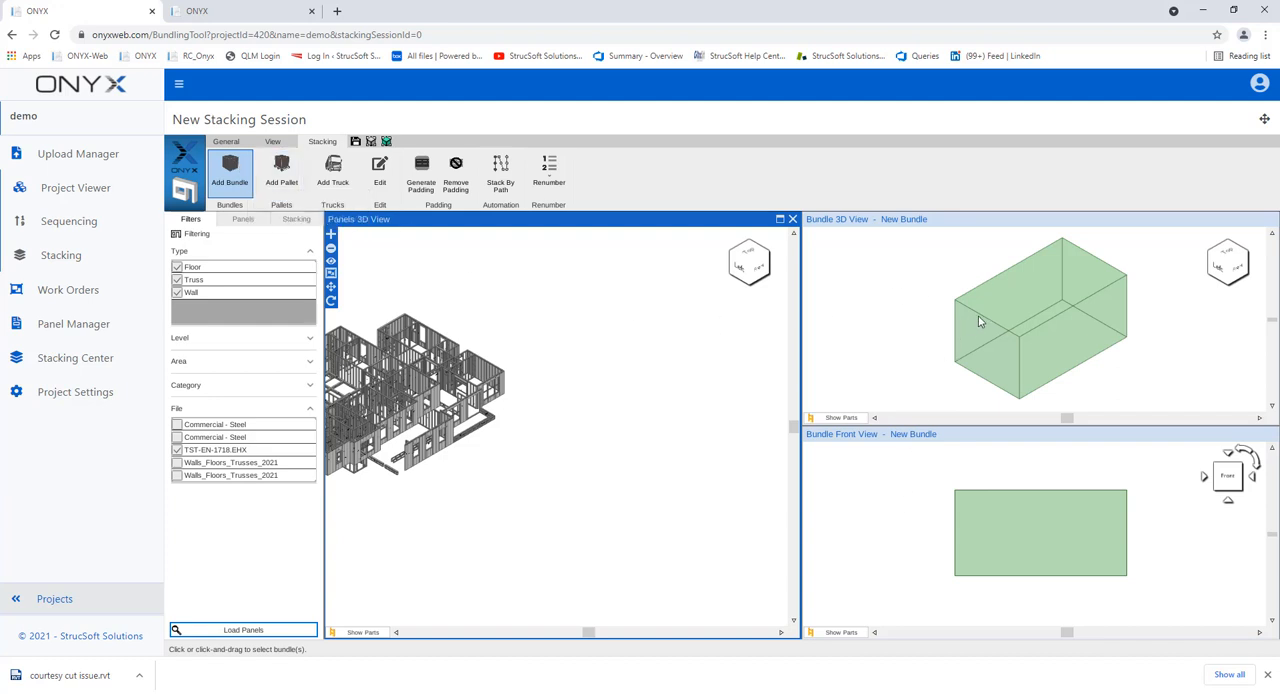
# Select the row of adjacent windowed wall panels at the front of the building and add them to the new bundle.
pyautogui.click(569, 420)
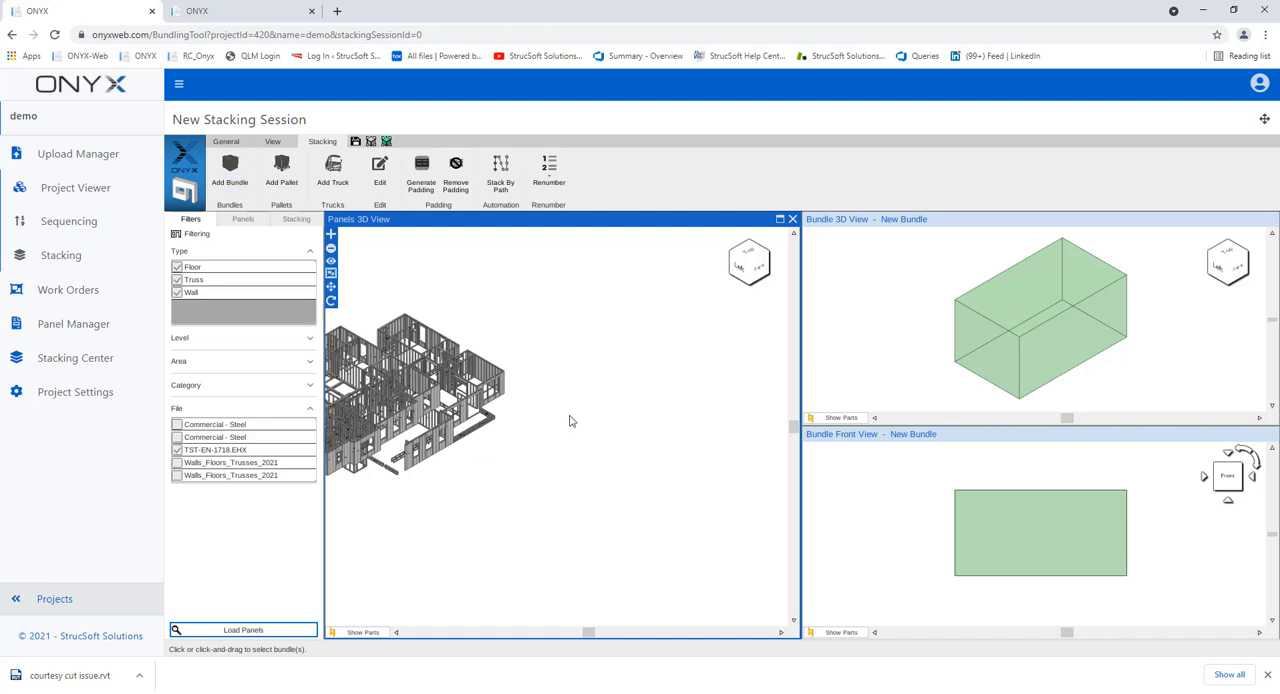
pyautogui.scroll(3, 606, 400)
pyautogui.click(478, 438)
pyautogui.scroll(5, 546, 449)
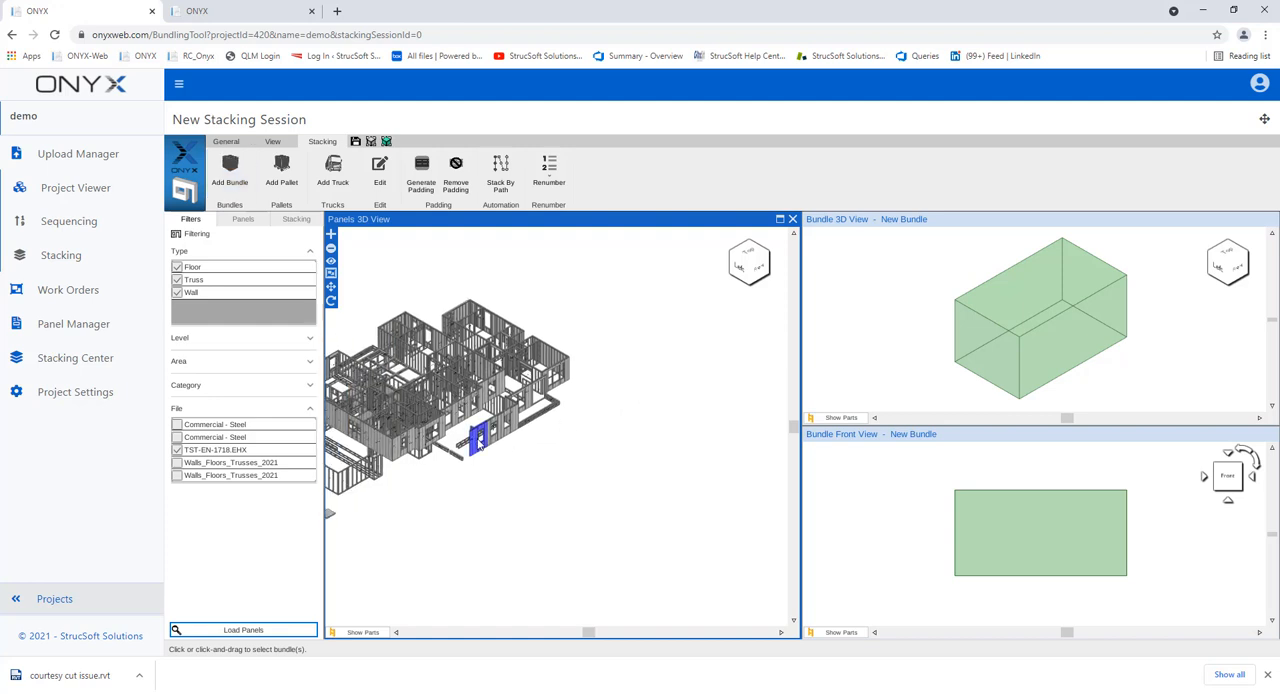
pyautogui.click(561, 427)
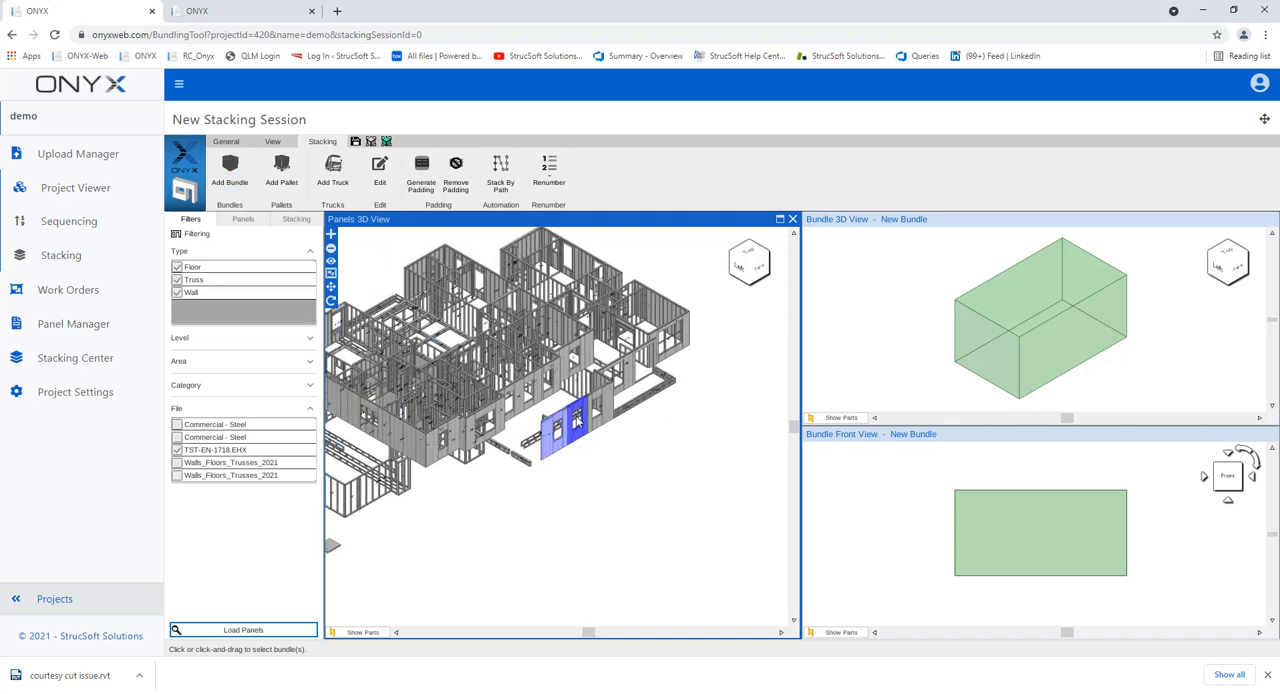
pyautogui.click(578, 418)
pyautogui.click(600, 400)
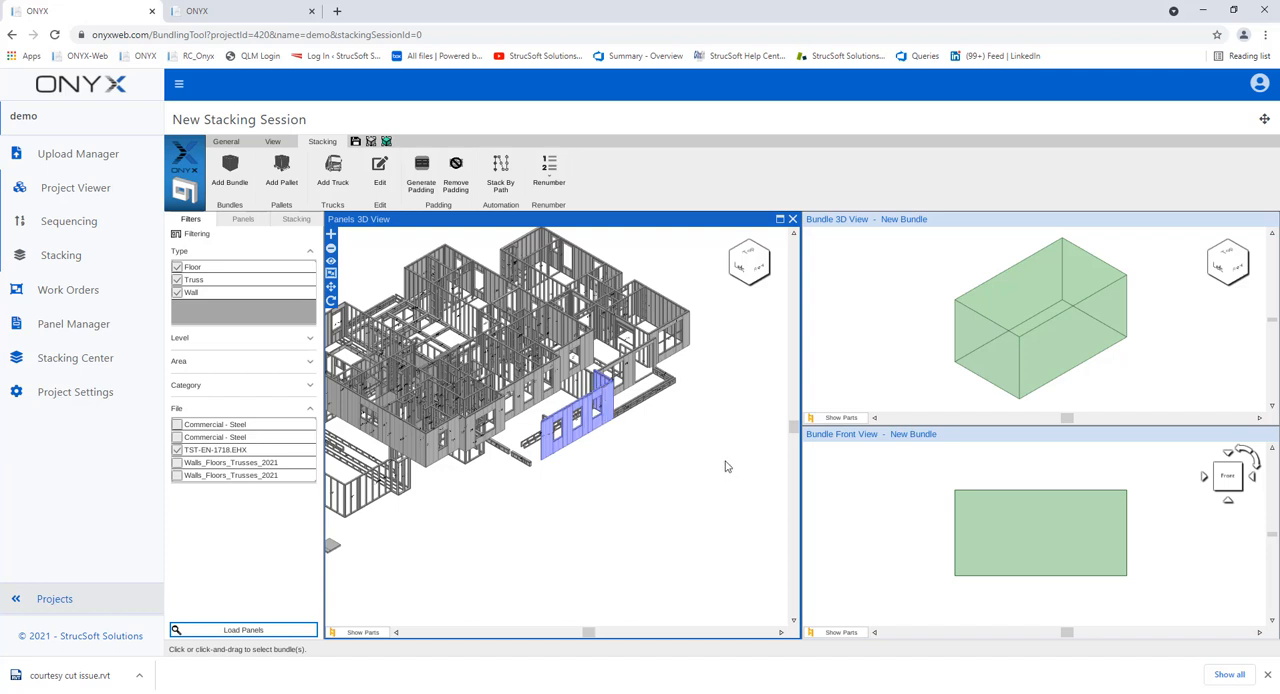
pyautogui.click(332, 234)
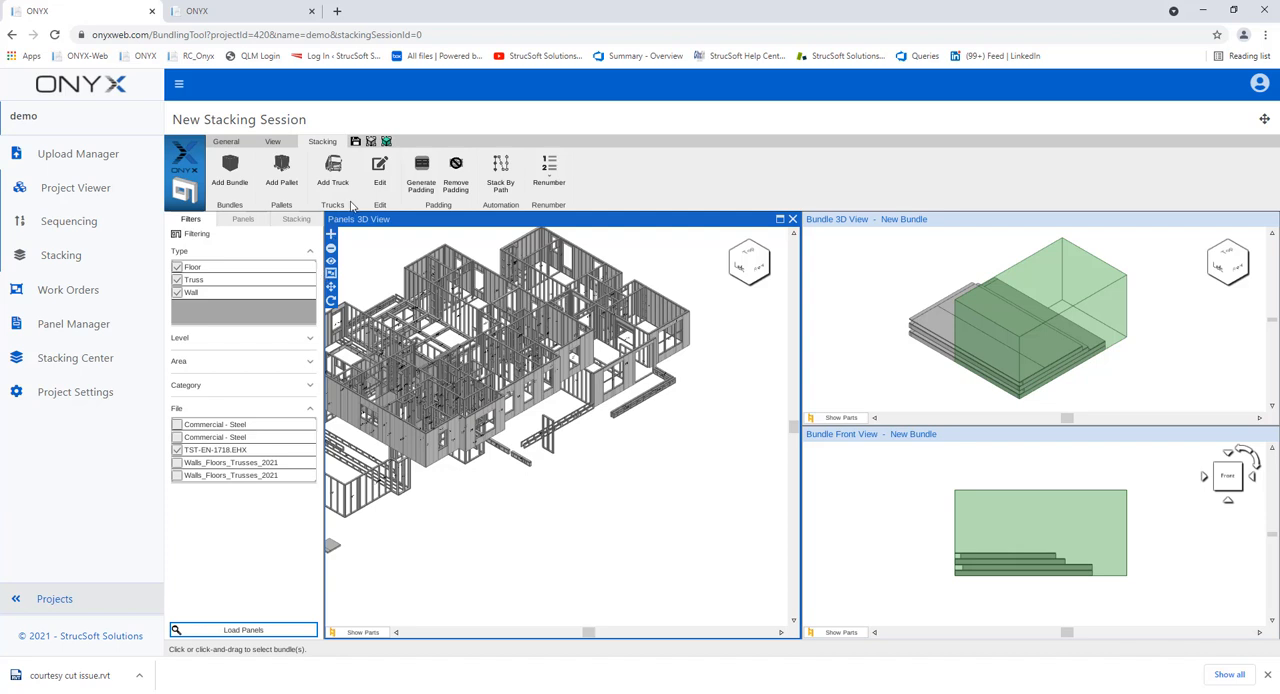
pyautogui.click(562, 189)
pyautogui.click(602, 174)
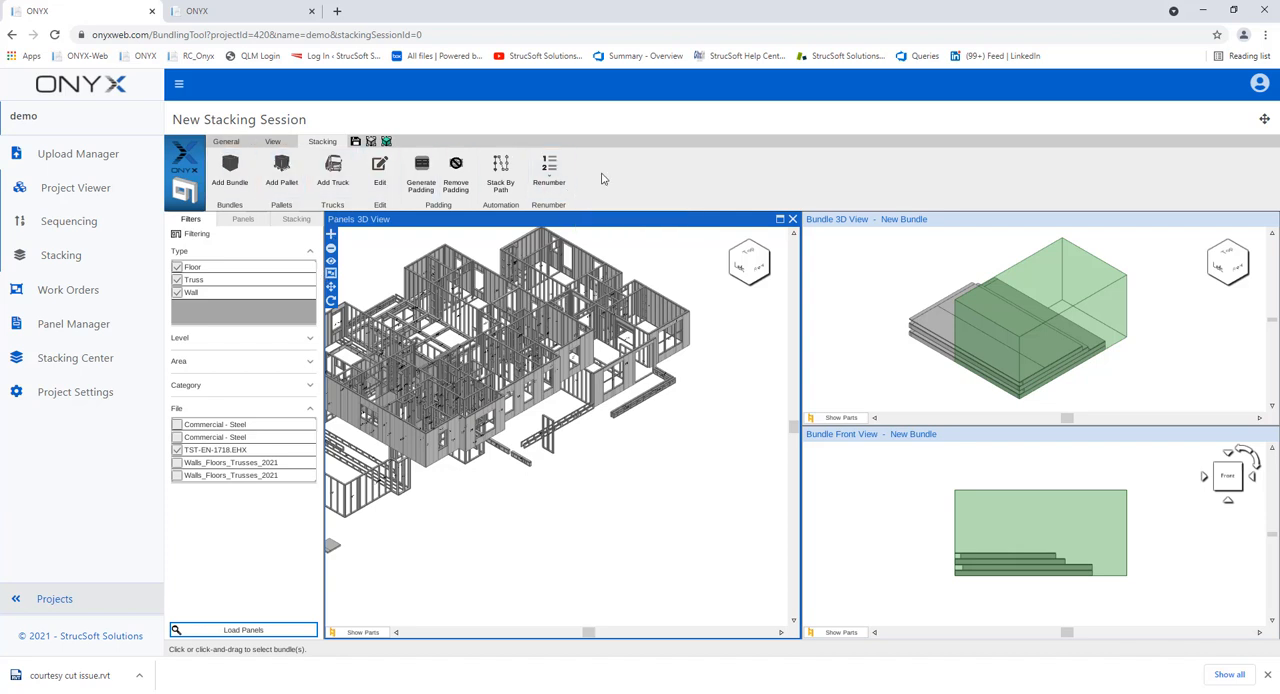